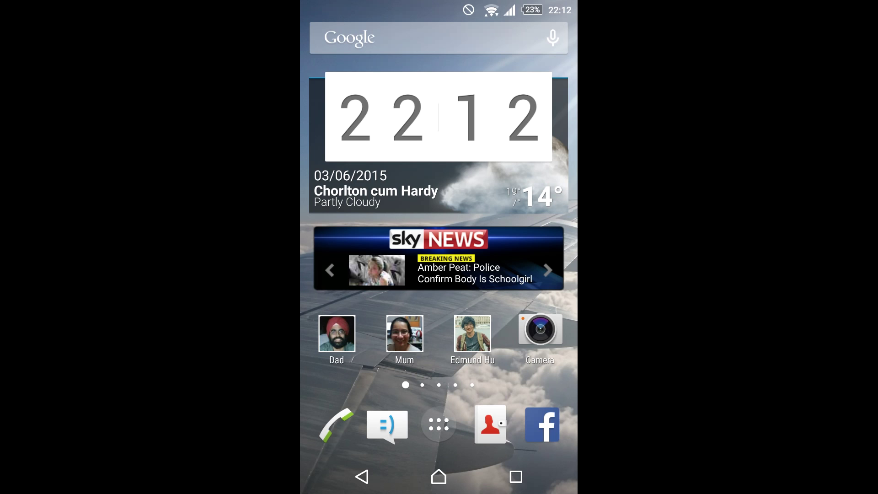
Launch Chrome from the second home page and load kingroot.net's Download page.
left_click_drag(521, 275, 357, 275)
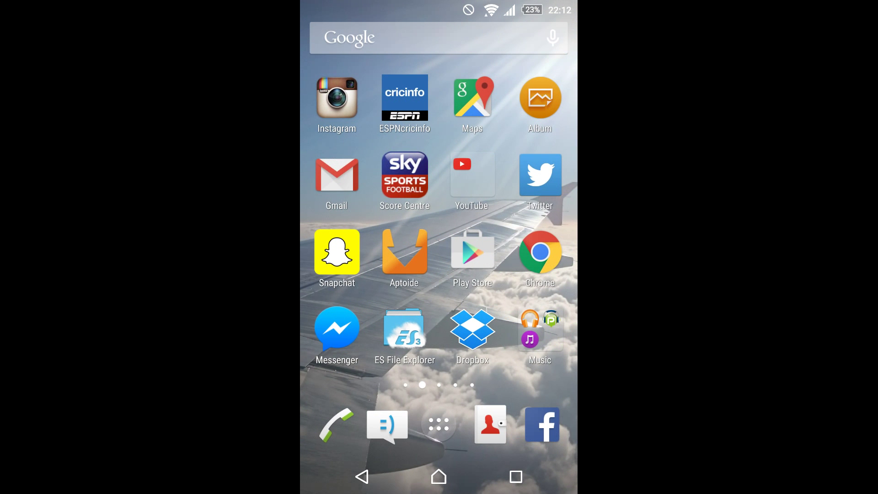
left_click(540, 252)
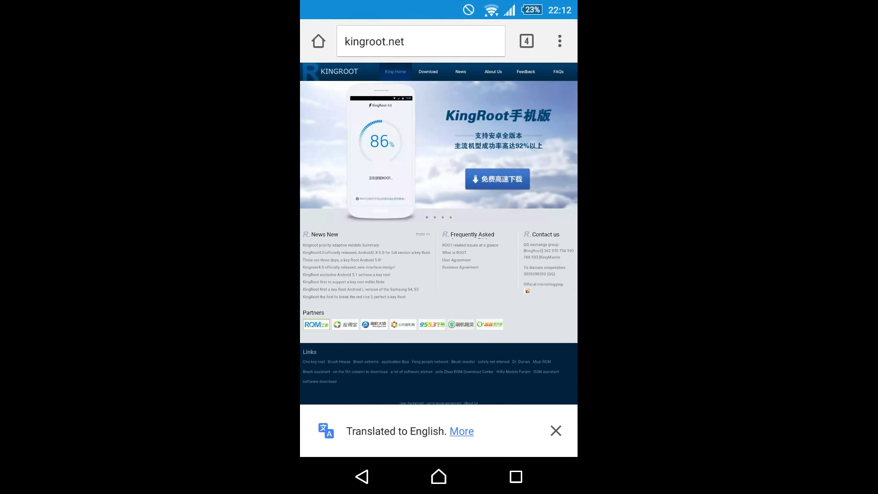
left_click(385, 42)
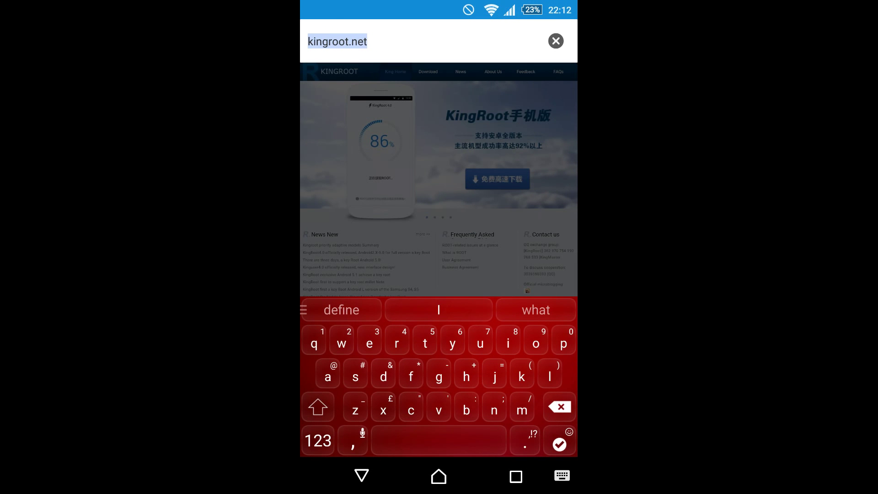
left_click(467, 214)
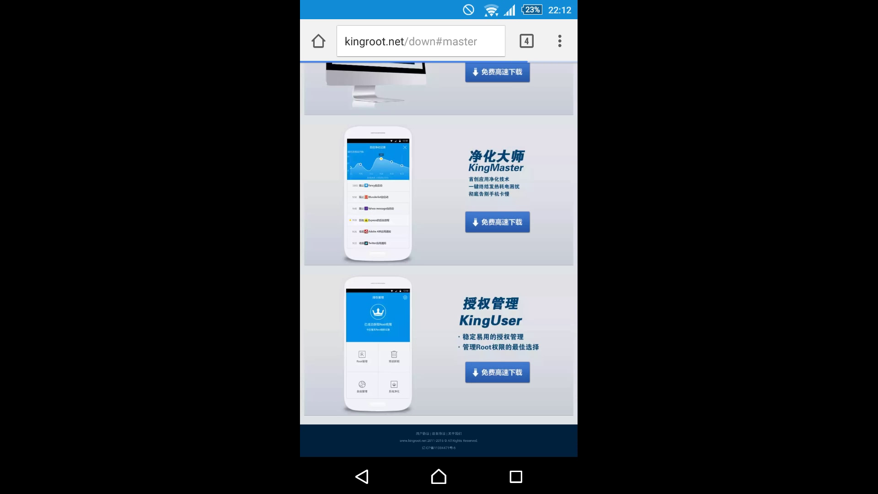
scroll(439, 275, "down", 10)
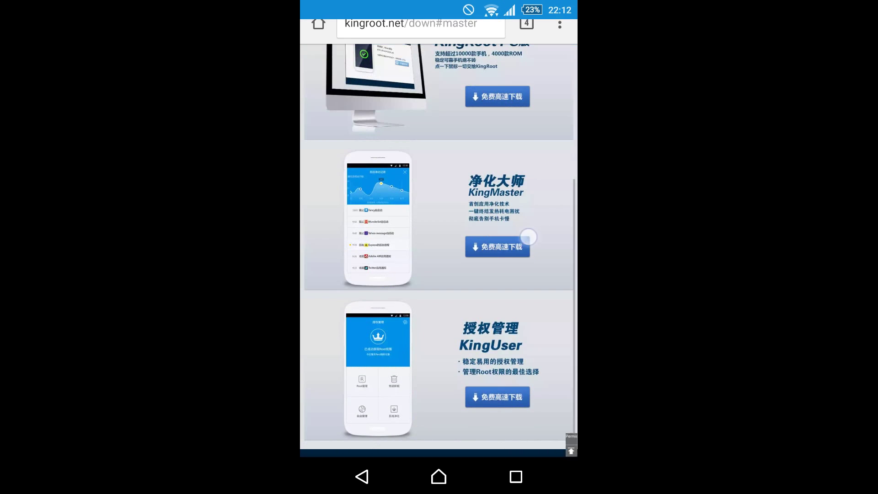
scroll(439, 275, "up", 10)
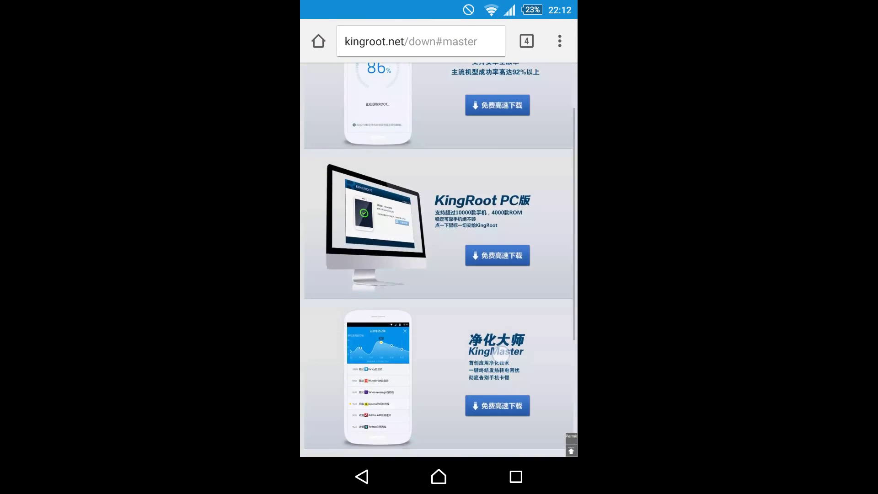
scroll(509, 204, "up", 2)
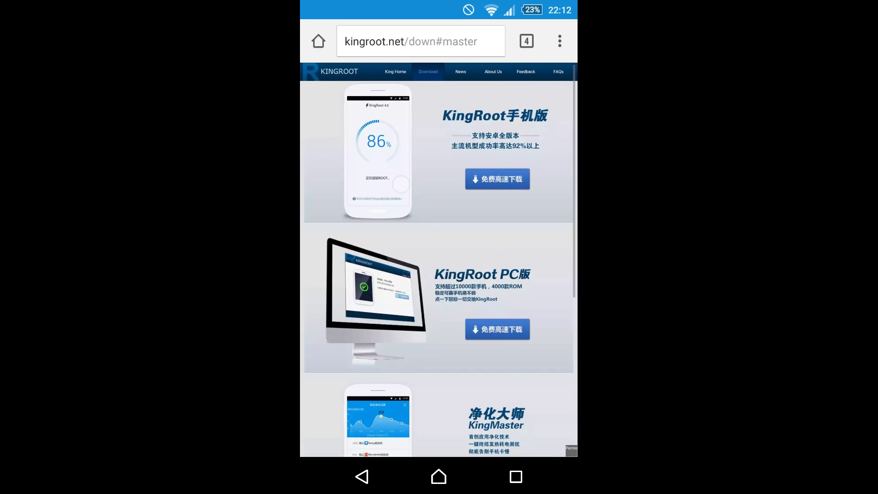
Download the KingRoot phone APK in Chrome, keeping it despite the warning and replacing the old copy.
left_click(508, 184)
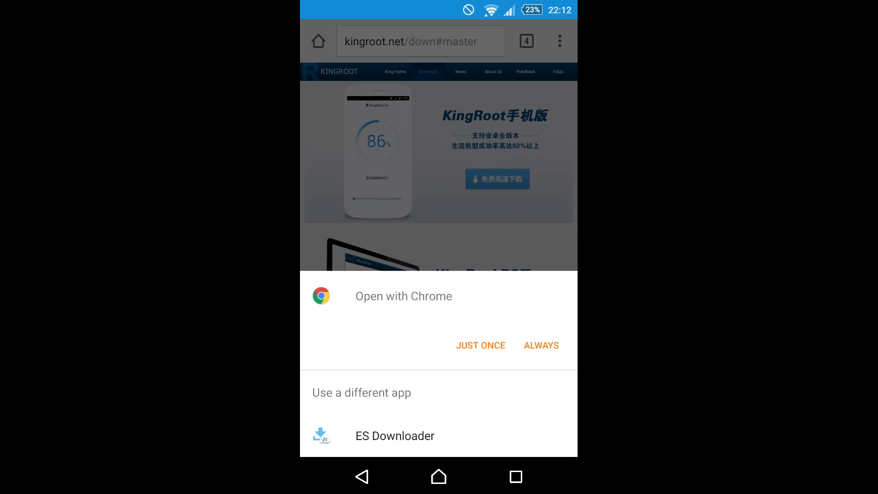
left_click(480, 346)
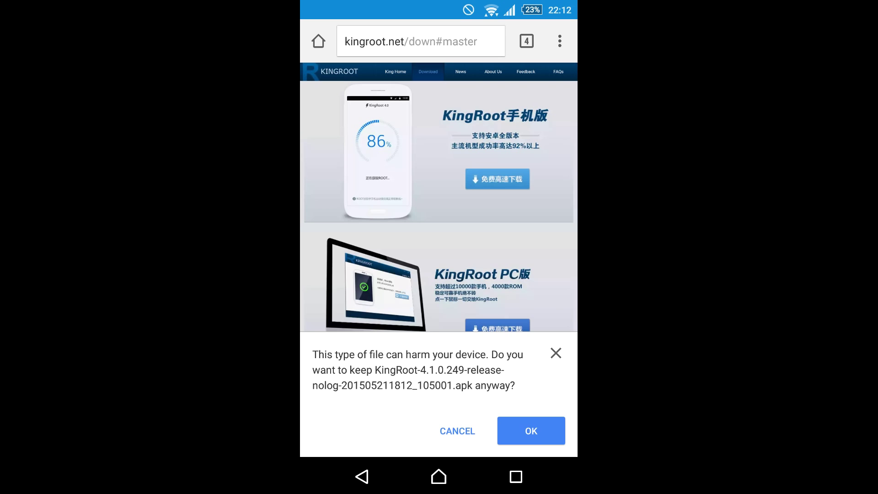
left_click(534, 432)
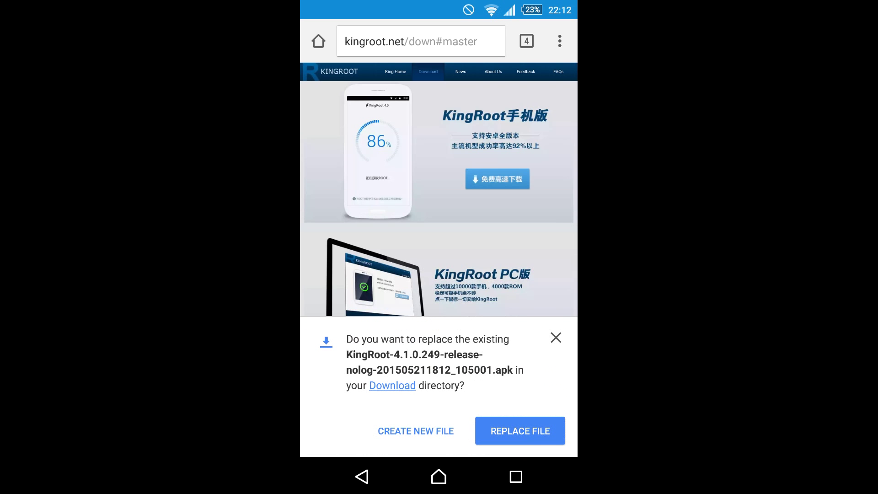
left_click(520, 431)
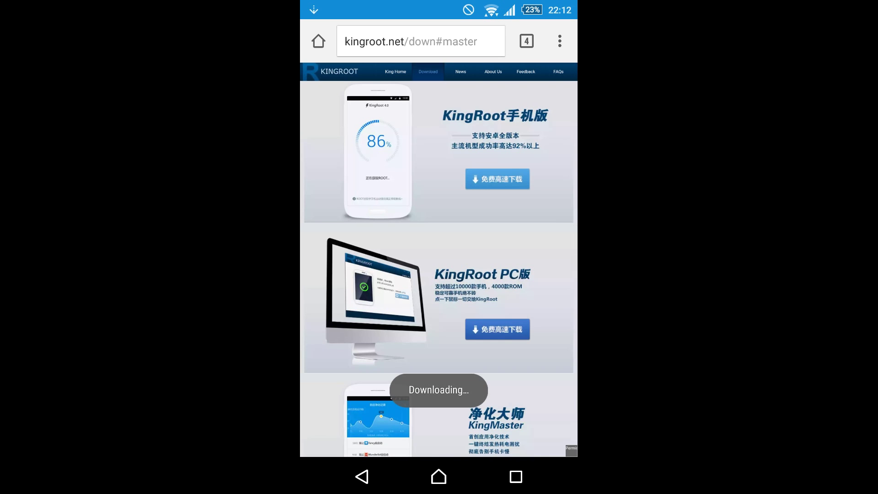
left_click_drag(439, 3, 440, 206)
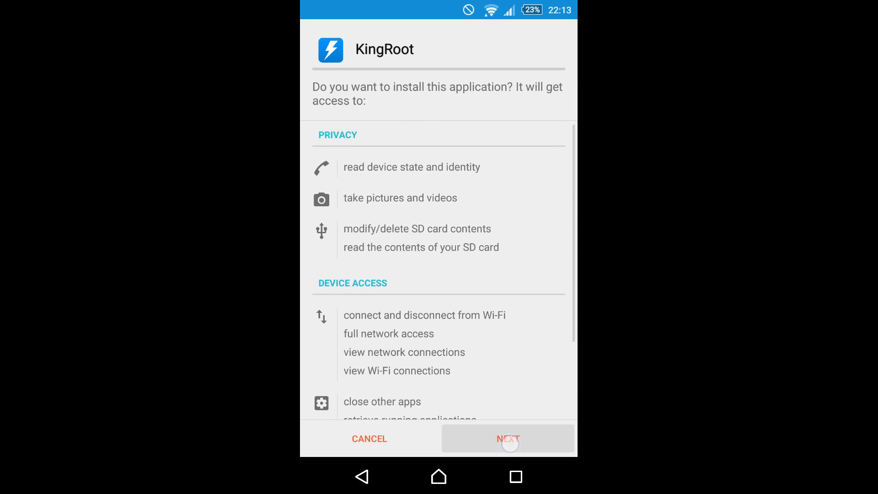
left_click(508, 439)
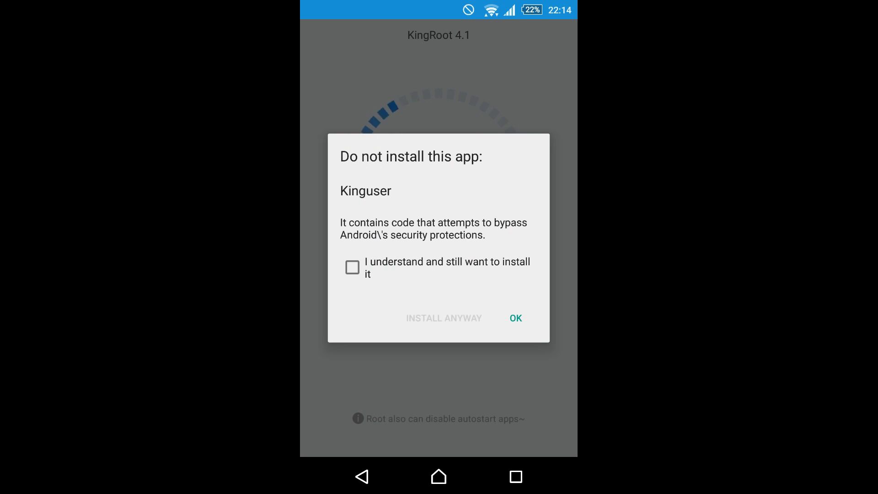
Acknowledge the risk and install Kinguser anyway on both security warnings while rooting continues.
left_click(379, 264)
left_click_drag(451, 320, 480, 381)
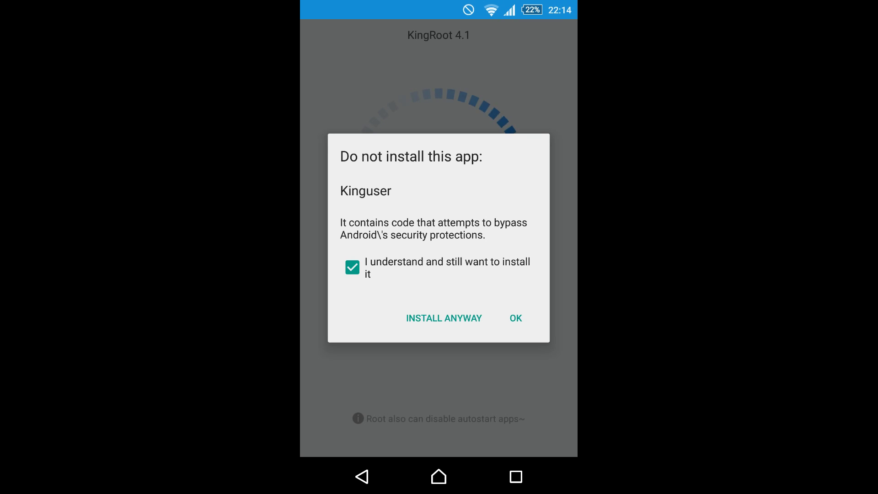
left_click(426, 322)
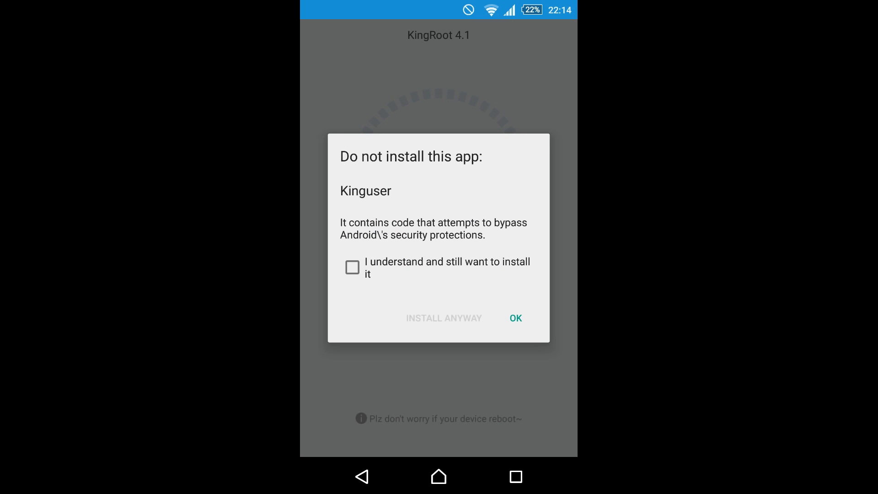
left_click(352, 267)
left_click(444, 318)
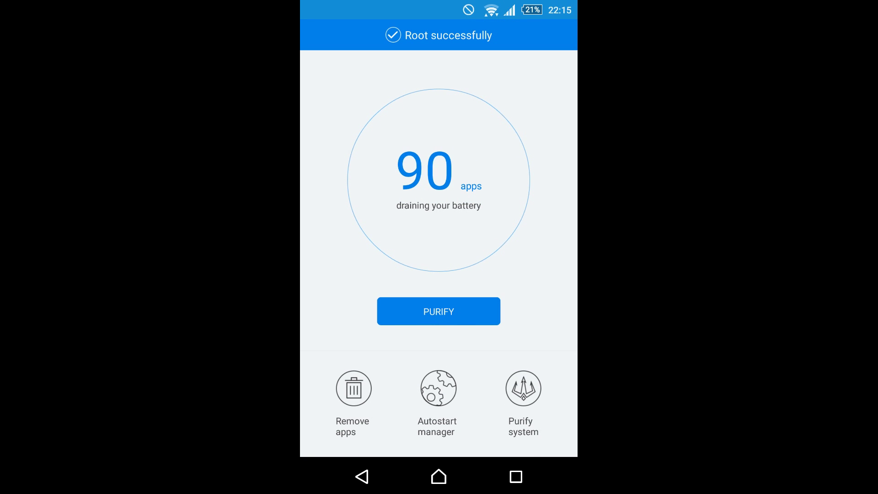
Page through the app drawer from the home screen, then open and close 净化大师.
left_click(439, 476)
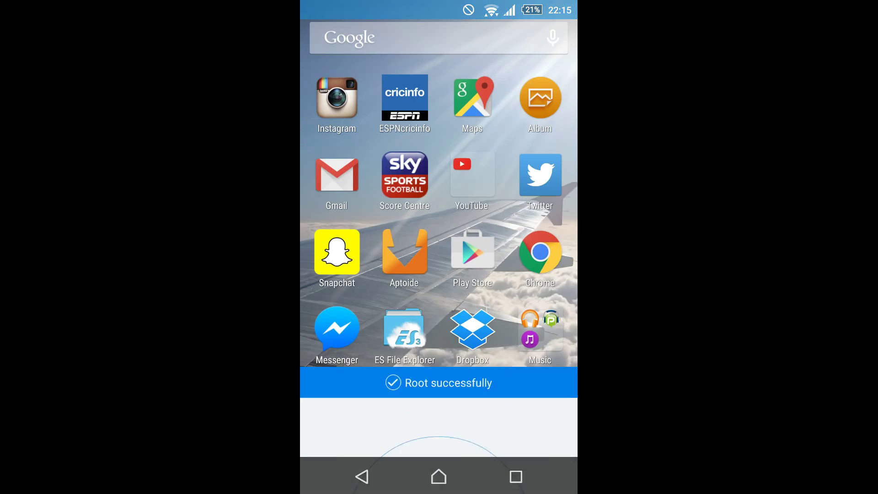
left_click(439, 426)
left_click_drag(549, 364, 357, 364)
left_click_drag(550, 364, 357, 364)
left_click_drag(545, 365, 358, 364)
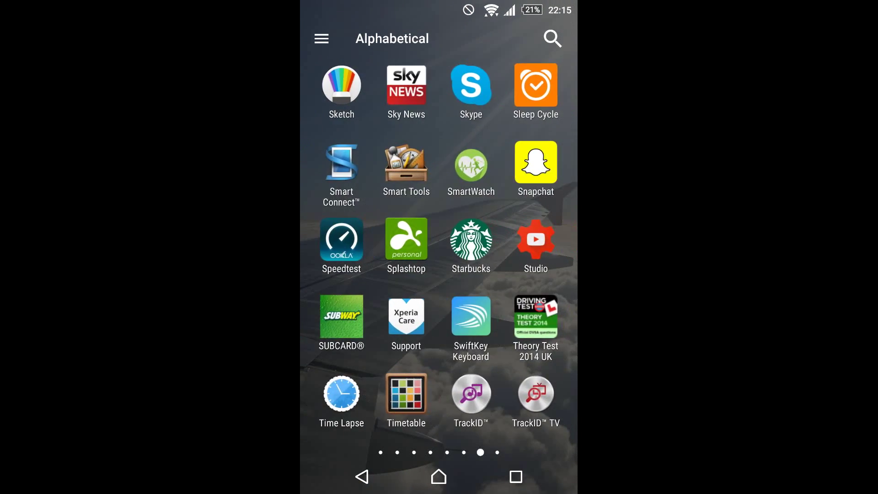
left_click_drag(550, 364, 357, 364)
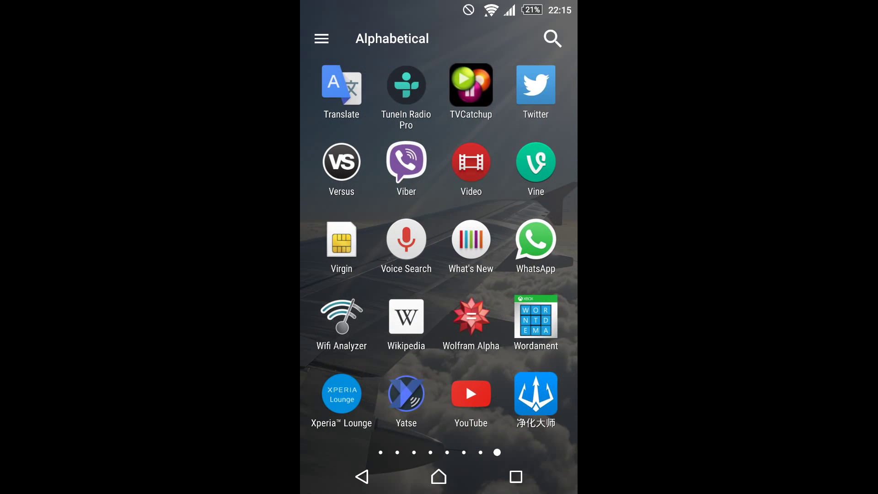
left_click_drag(549, 364, 481, 363)
left_click(537, 394)
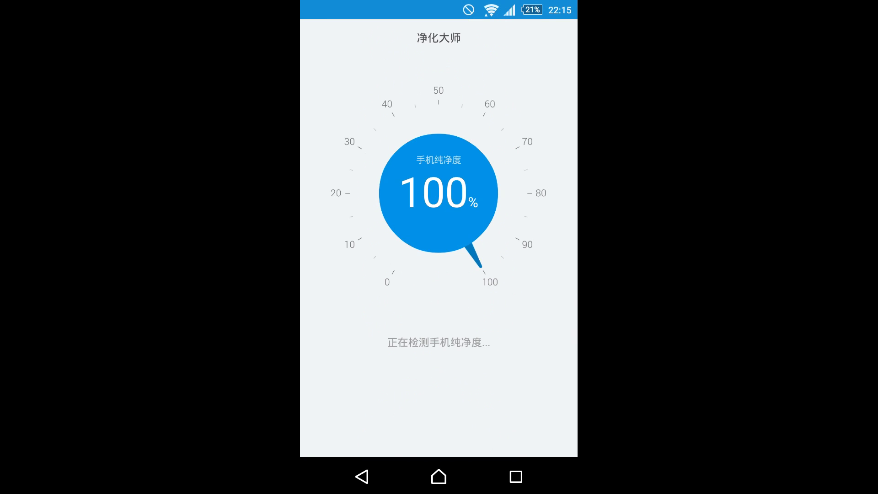
left_click(362, 476)
Swipe back through the app pages and relaunch KingRoot to check the root result.
left_click_drag(412, 347, 540, 349)
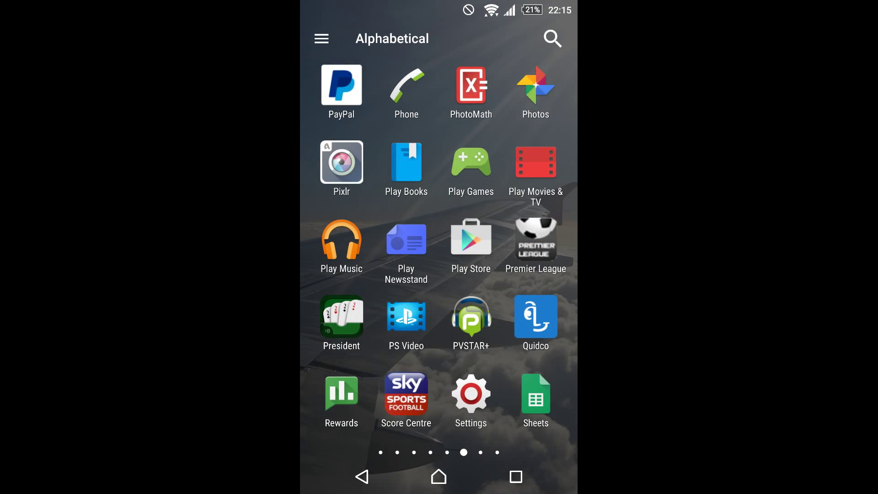
left_click_drag(371, 275, 521, 275)
left_click_drag(371, 274, 522, 274)
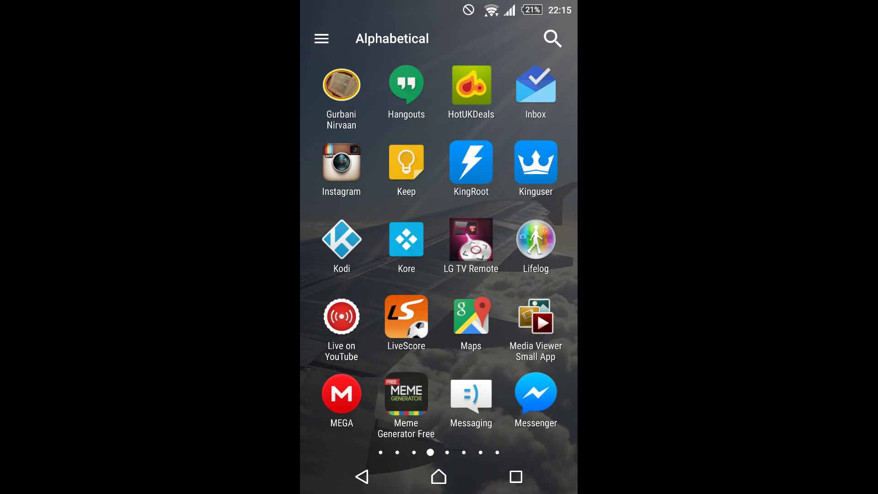
left_click(471, 162)
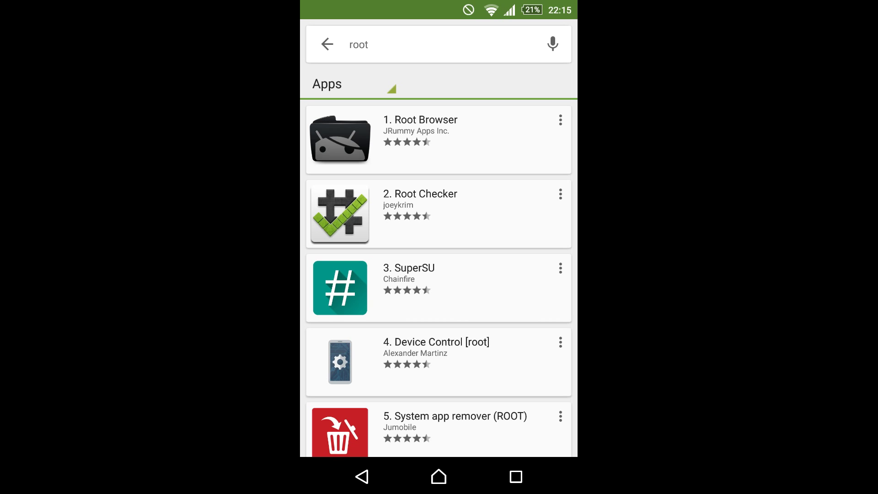
Install Root Checker from its Play Store page and follow the progress in notifications until it finishes.
left_click(496, 204)
left_click(529, 208)
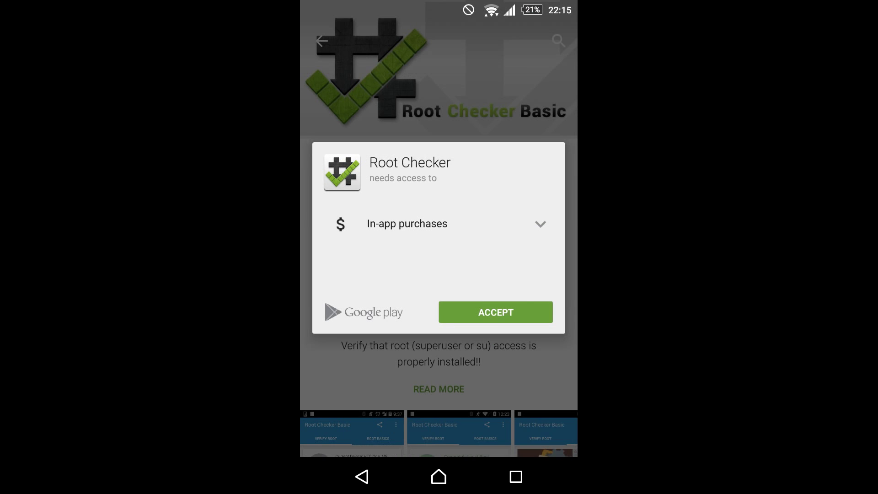
key("Escape")
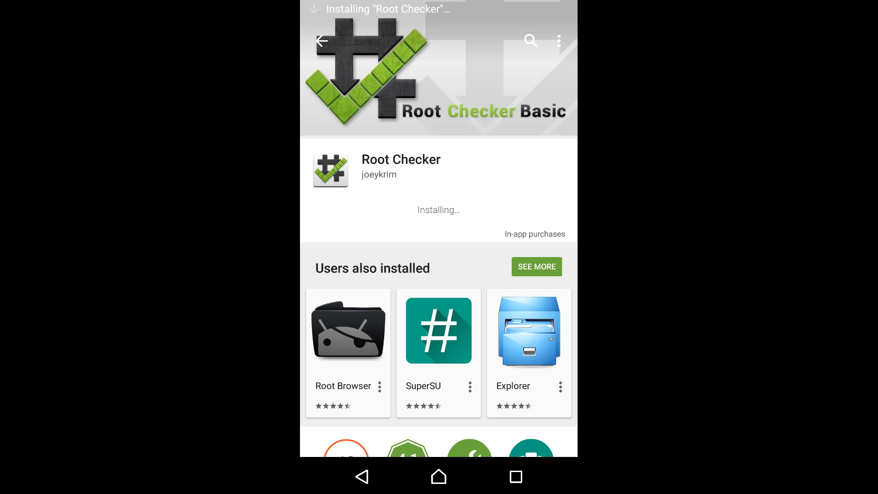
left_click_drag(440, 7, 439, 275)
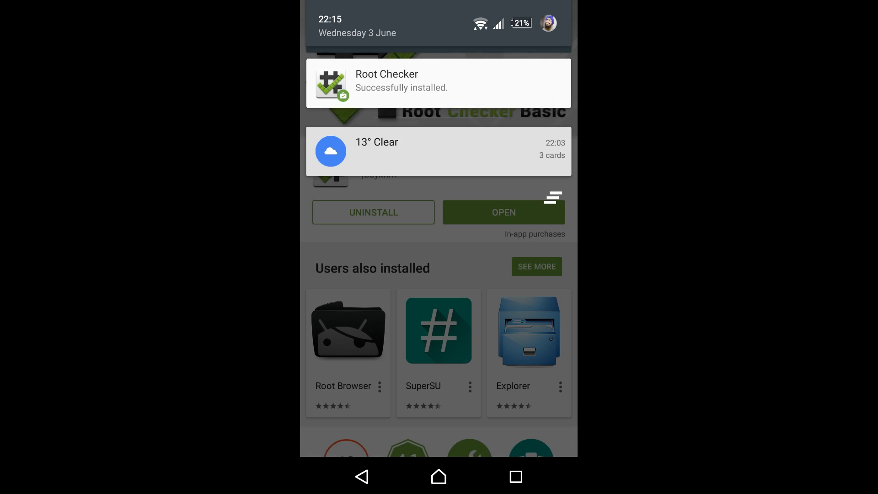
left_click_drag(440, 274, 439, 14)
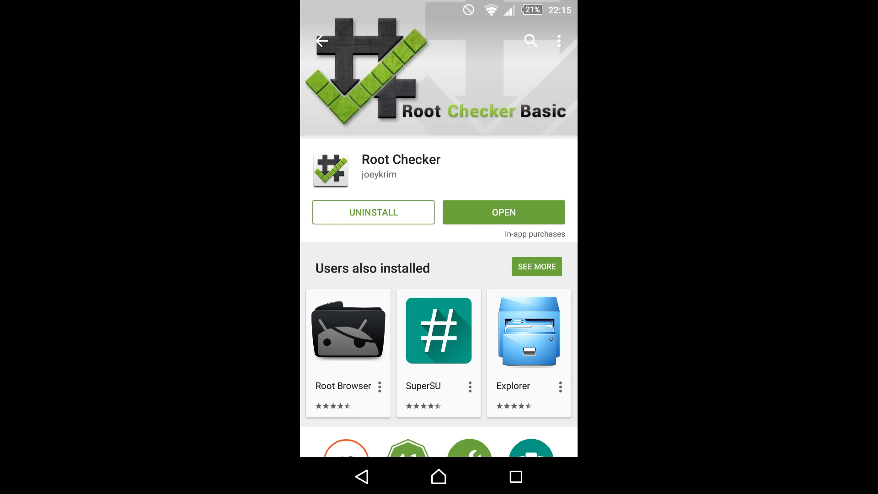
Launch Root Checker, accept its disclaimer and welcome message, verify root, and grant superuser access.
left_click(537, 212)
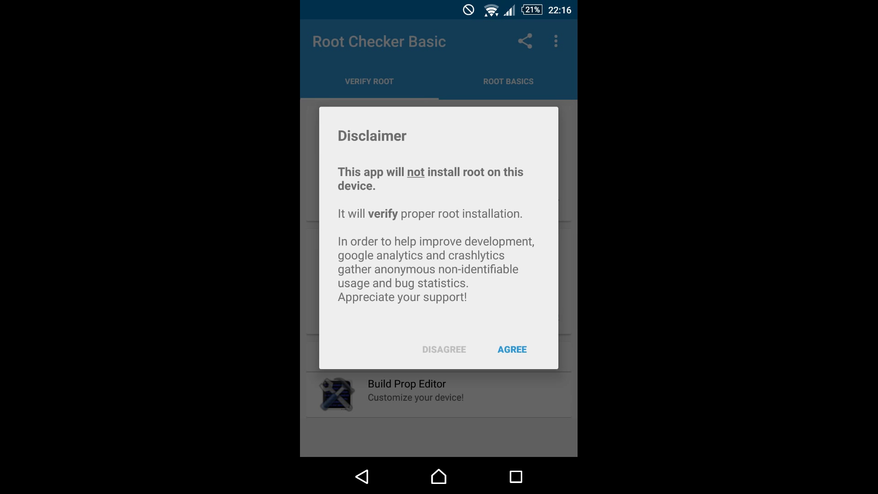
left_click(512, 349)
left_click(528, 335)
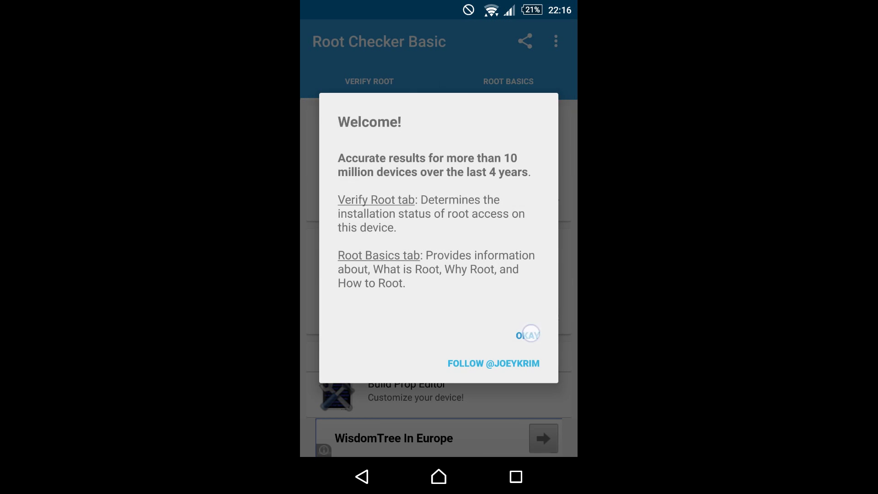
left_click(530, 202)
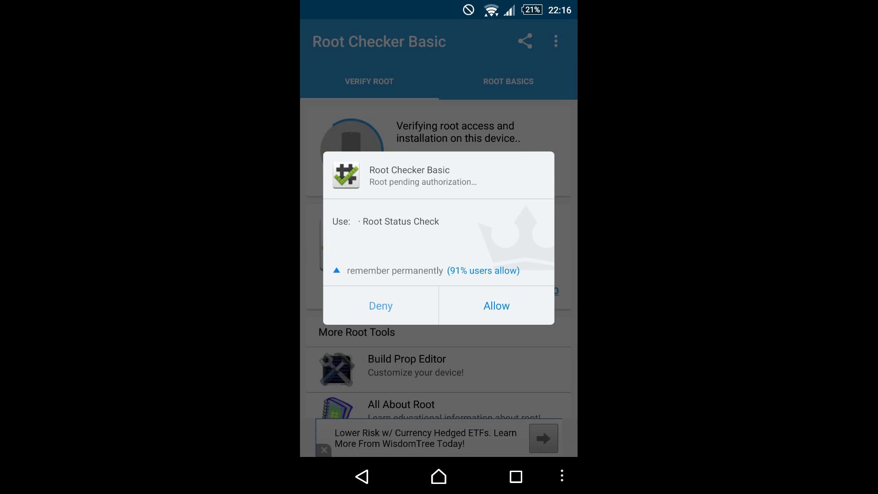
left_click(497, 305)
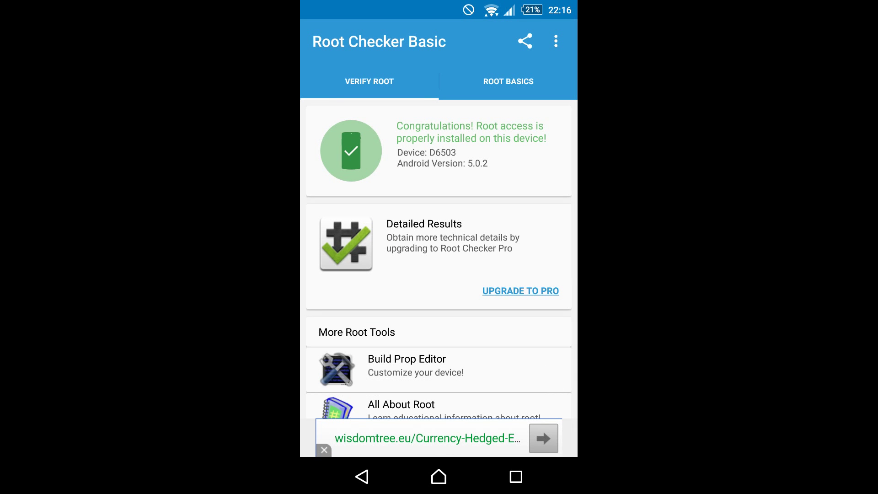
left_click(439, 477)
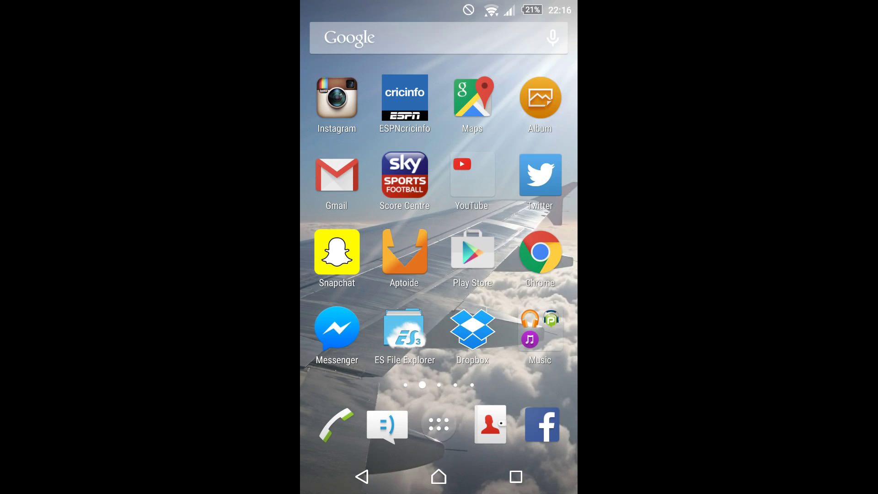